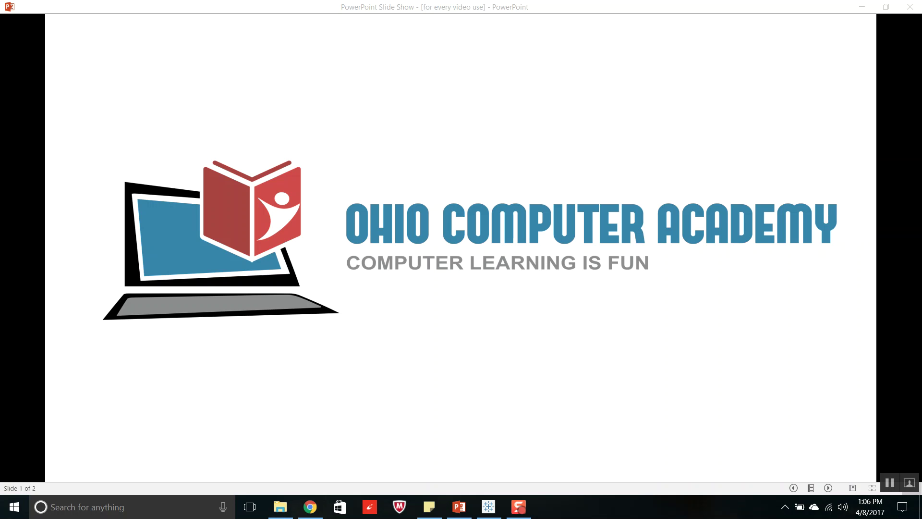
Switch from the PowerPoint slide show to the Tableau workbook.
{"action": "left_click", "coordinate": [489, 506]}
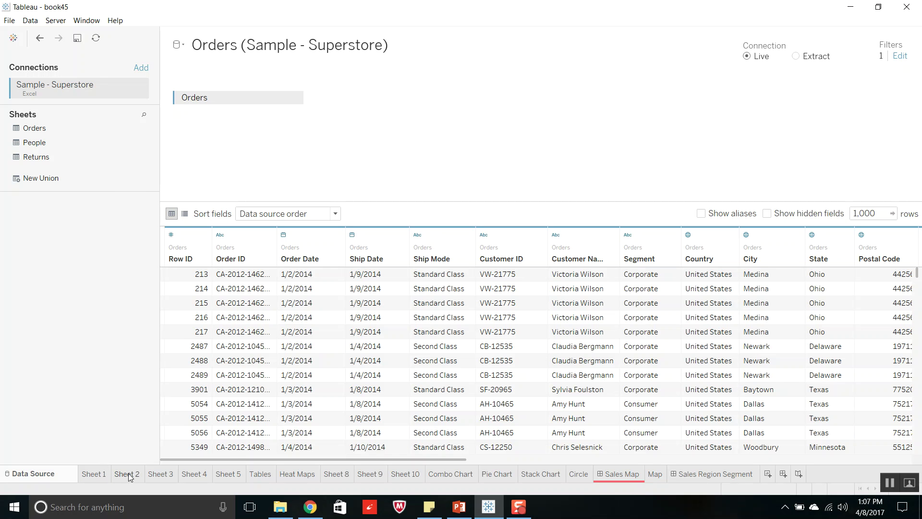
Browse the Sales Map, Sales Region Segment and Heat Maps views, ending on Sheet 4.
{"action": "mouse_move", "coordinate": [561, 477]}
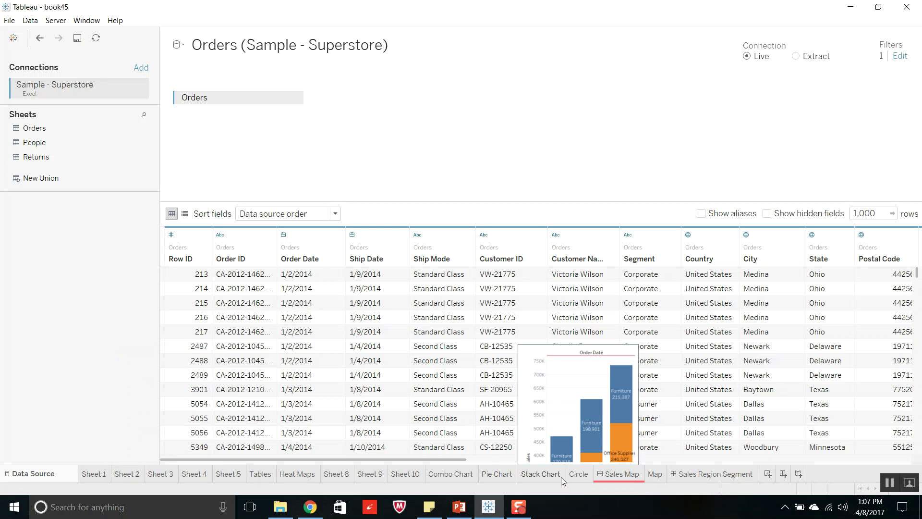
{"action": "left_click", "coordinate": [604, 476]}
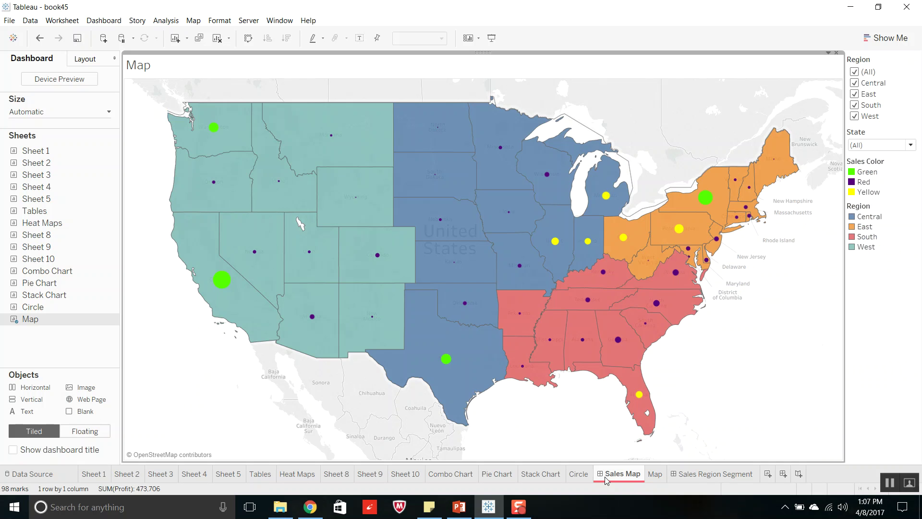
{"action": "left_click", "coordinate": [692, 474]}
{"action": "left_click", "coordinate": [280, 476]}
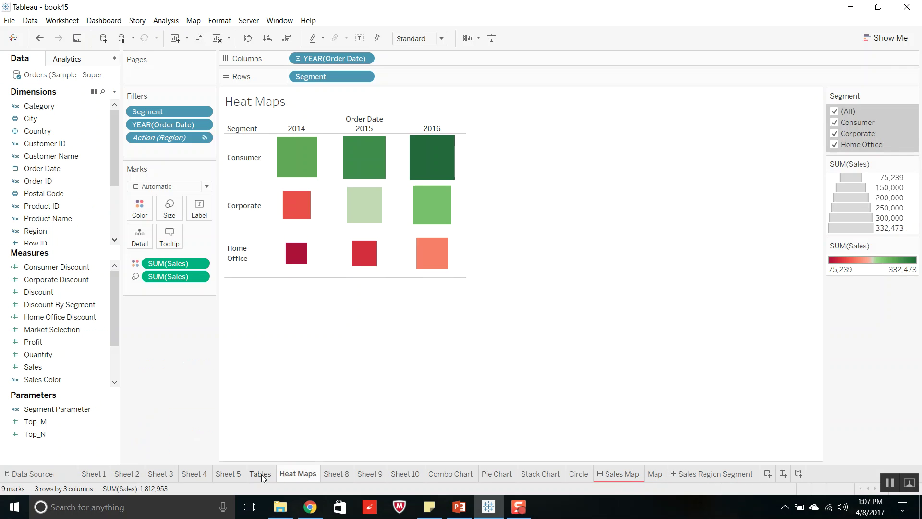
{"action": "left_click", "coordinate": [200, 476]}
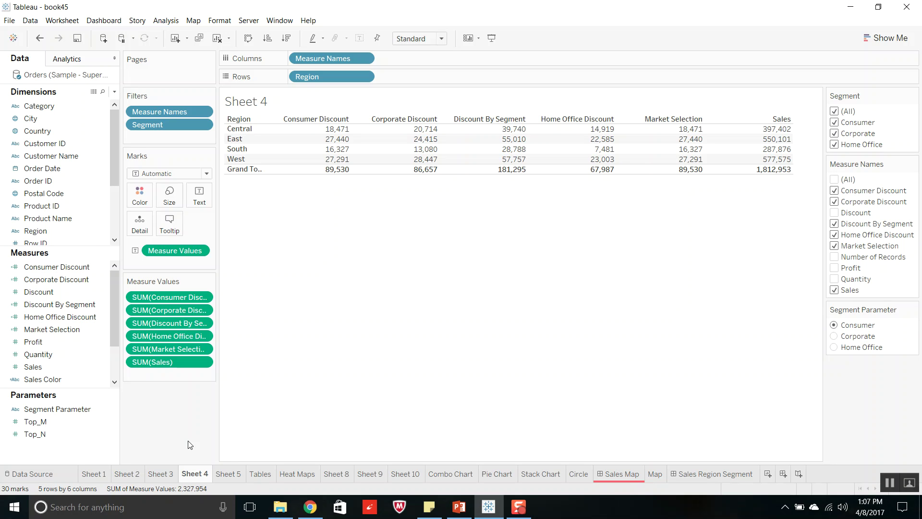
Save the workbook as book50 in Tableau Workbook (*.twb) format.
{"action": "left_click", "coordinate": [8, 20]}
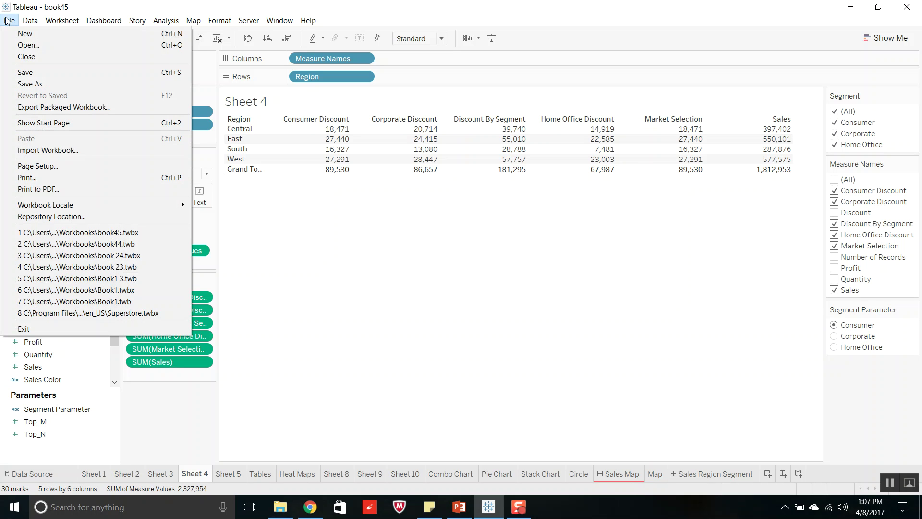
{"action": "left_click", "coordinate": [42, 85]}
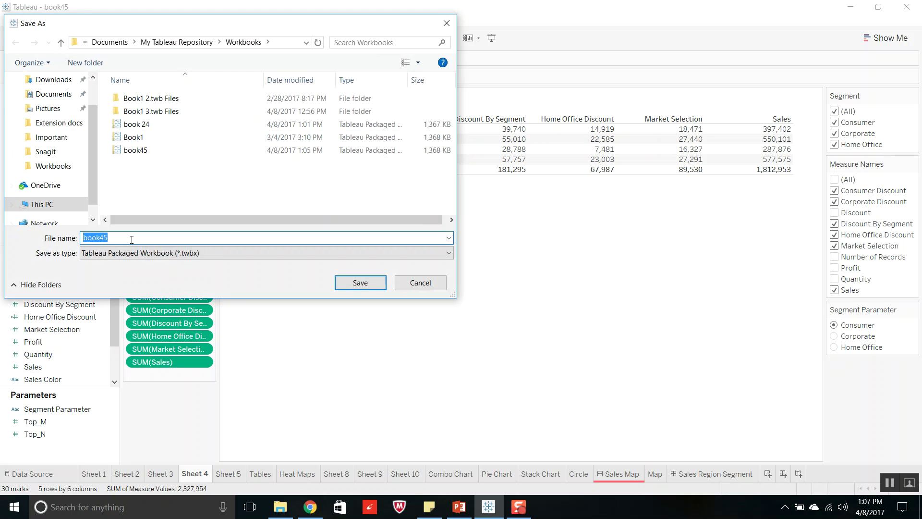
{"action": "left_click", "coordinate": [131, 240]}
{"action": "key", "text": "BackSpace"}
{"action": "key", "text": "BackSpace"}
{"action": "key", "text": "BackSpace"}
{"action": "key", "text": "BackSpace"}
{"action": "key", "text": "BackSpace"}
{"action": "key", "text": "BackSpace"}
{"action": "type", "text": "b"}
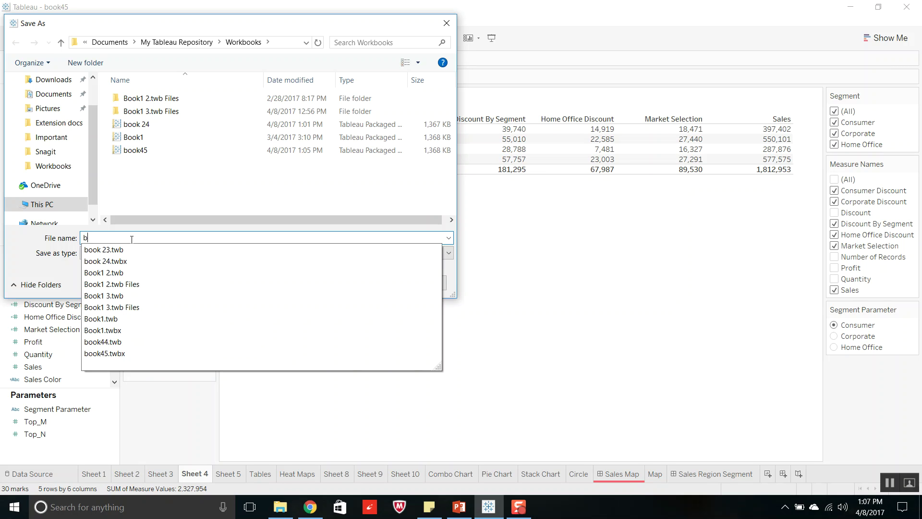
{"action": "type", "text": "okk50"}
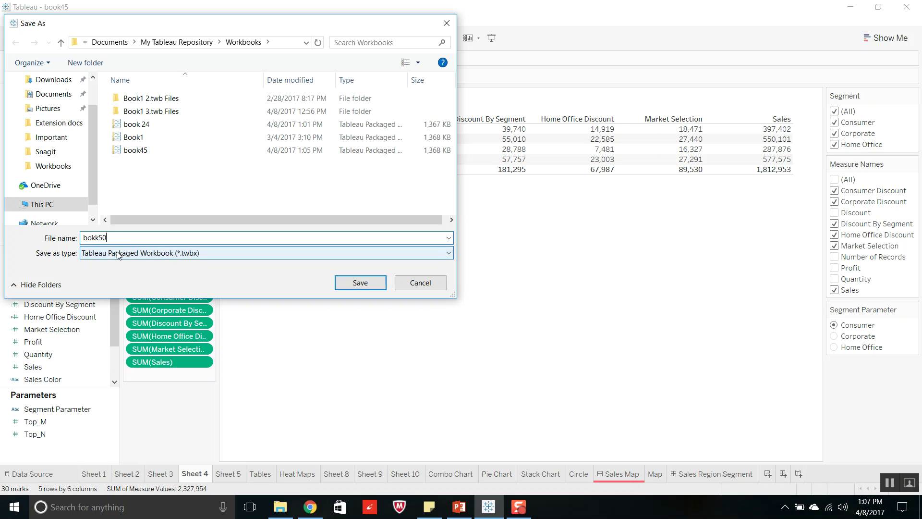
{"action": "left_click", "coordinate": [95, 237]}
{"action": "key", "text": "BackSpace"}
{"action": "type", "text": "0"}
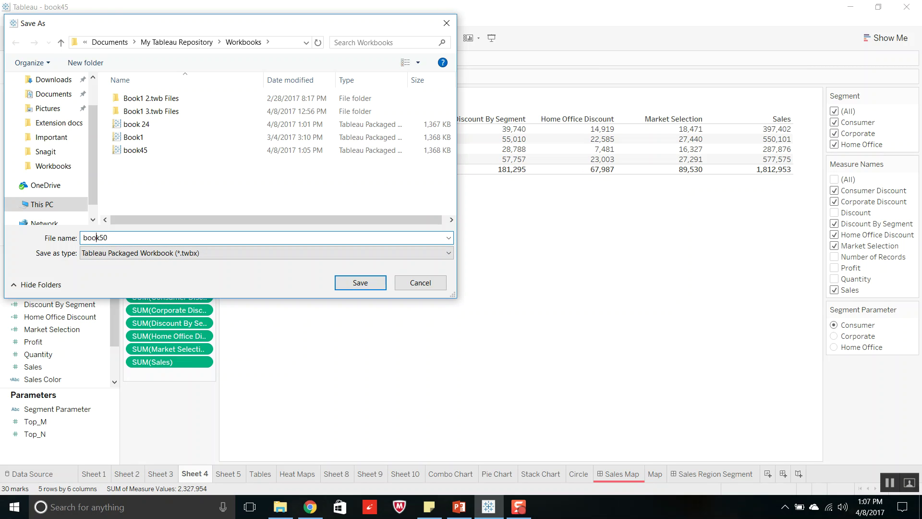
{"action": "left_click", "coordinate": [155, 256]}
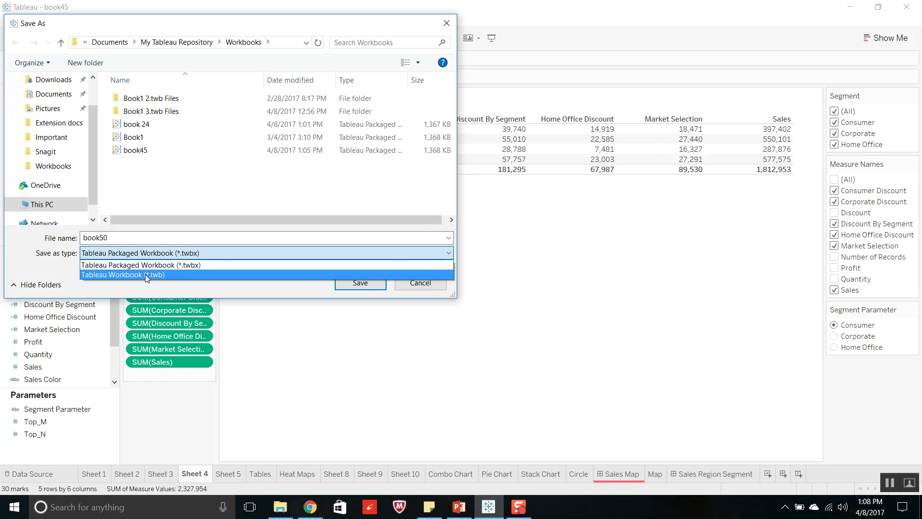
{"action": "left_click", "coordinate": [147, 275]}
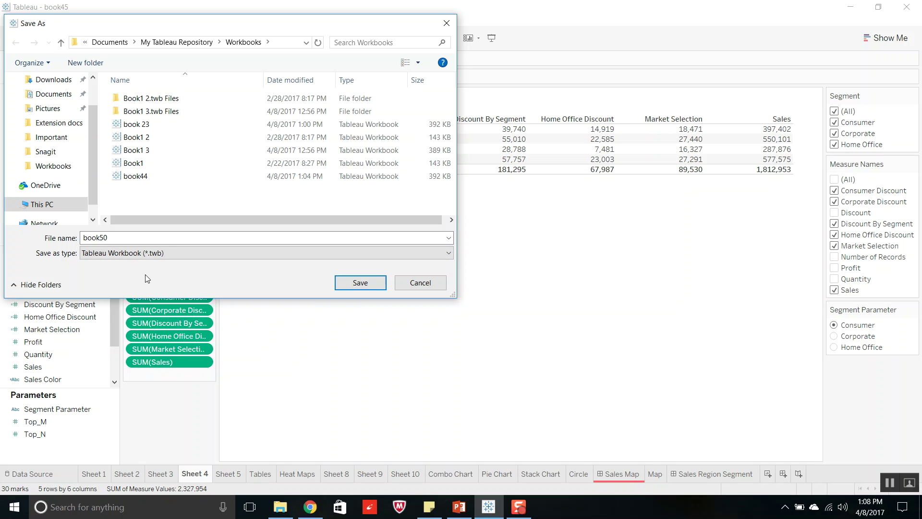
{"action": "left_click", "coordinate": [354, 283]}
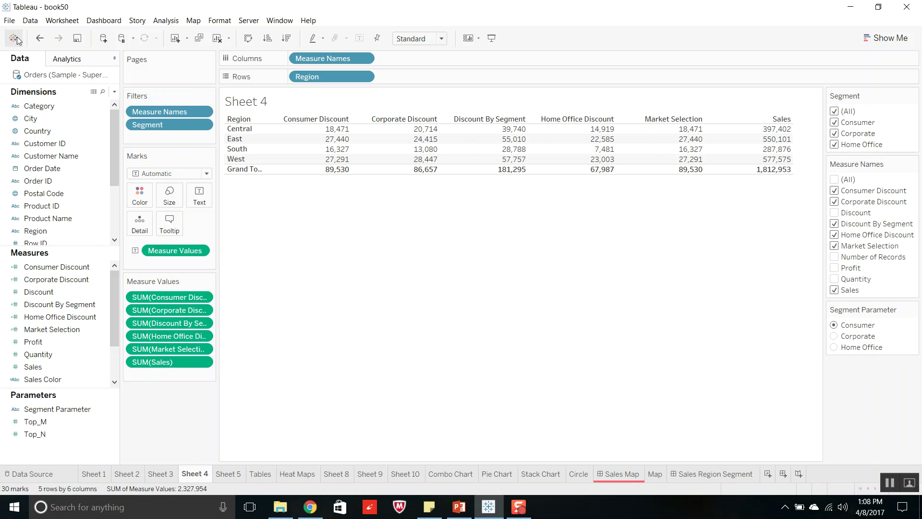
Open the File menu over book50's Sheet 4.
{"action": "left_click", "coordinate": [10, 20]}
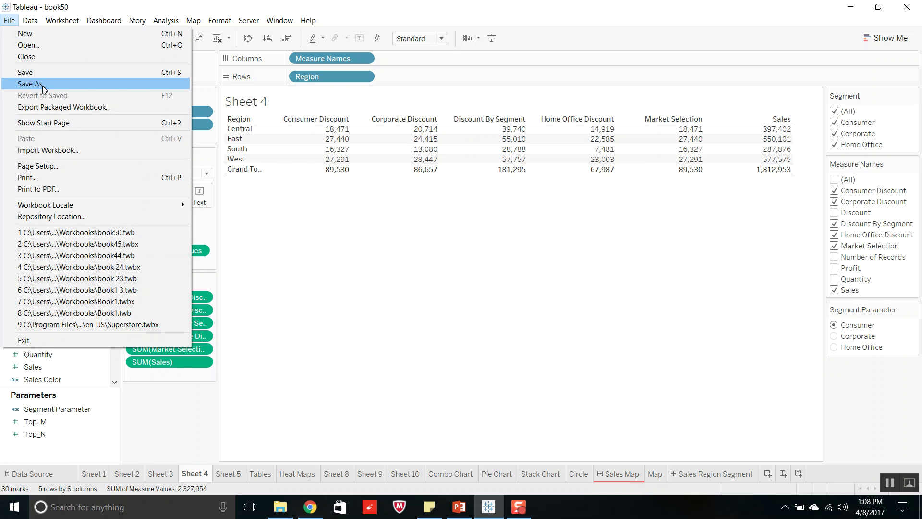
Save book50 again as a Tableau Packaged Workbook (*.twbx).
{"action": "left_click", "coordinate": [42, 86]}
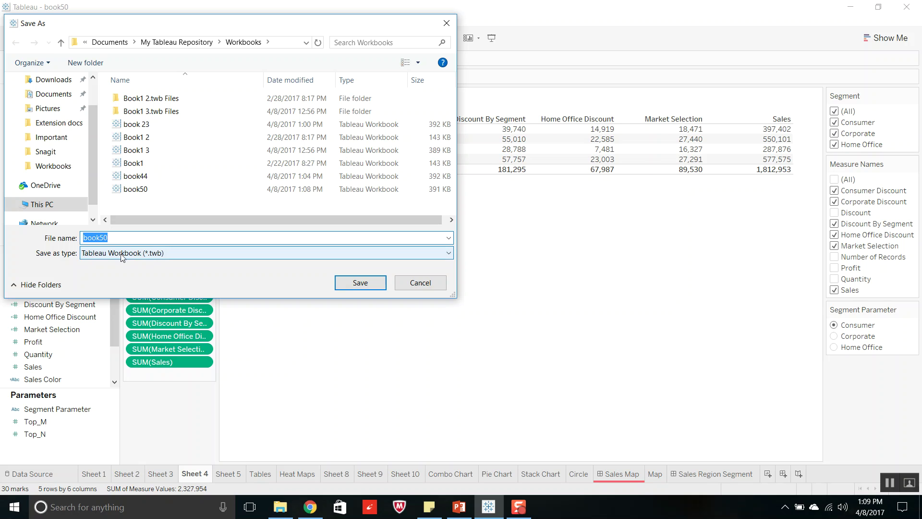
{"action": "left_click", "coordinate": [167, 252]}
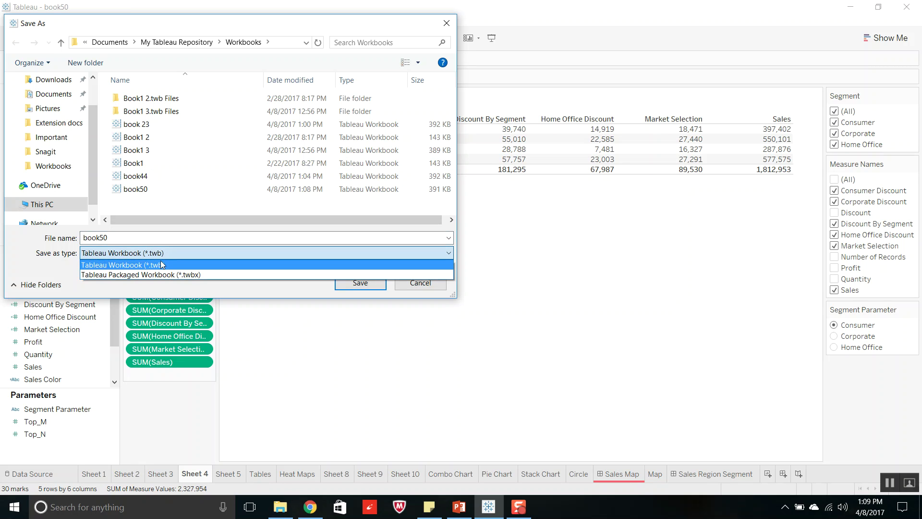
{"action": "left_click", "coordinate": [152, 275]}
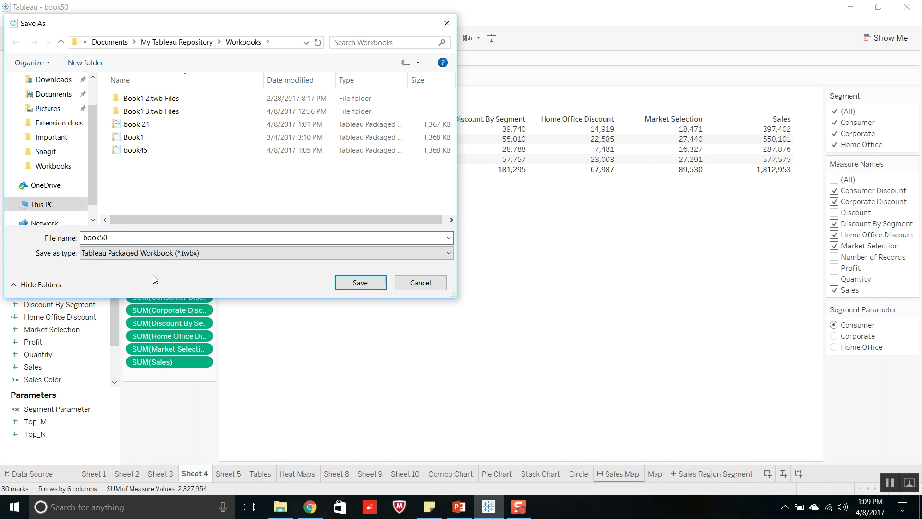
{"action": "left_click", "coordinate": [355, 283]}
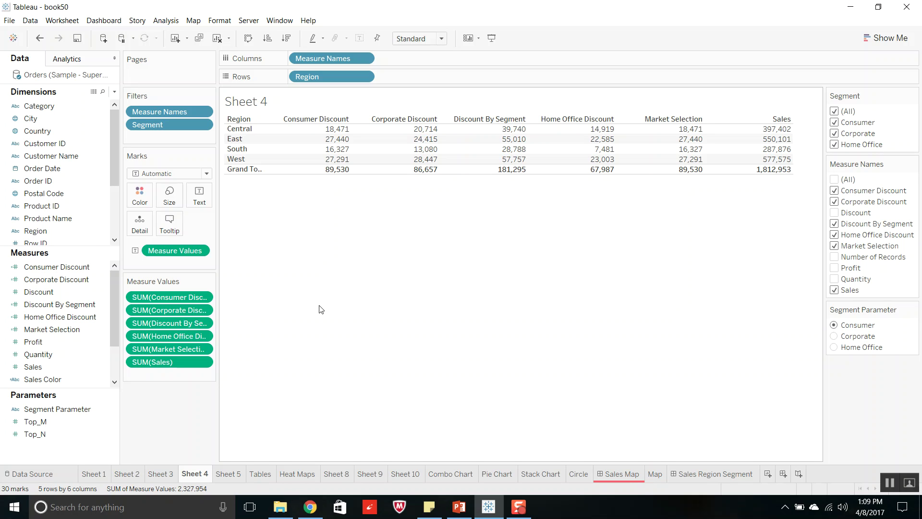
{"action": "left_click", "coordinate": [60, 143]}
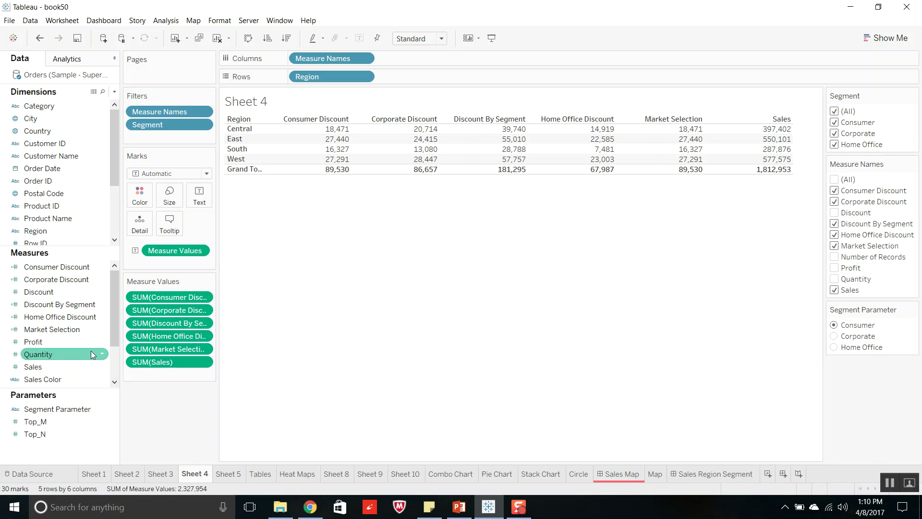
Add the Orders (Sample - Superstore) data source to Saved Data Sources as a .tds file.
{"action": "right_click", "coordinate": [63, 79]}
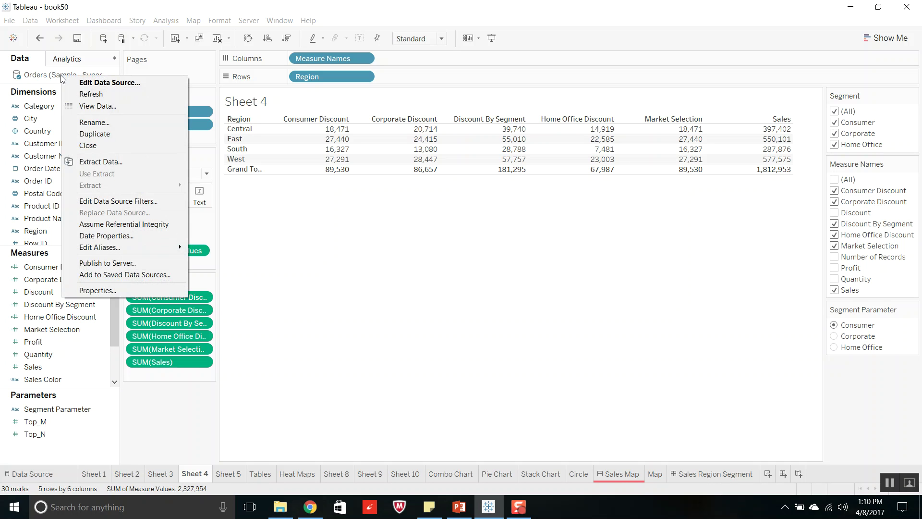
{"action": "left_click", "coordinate": [133, 277]}
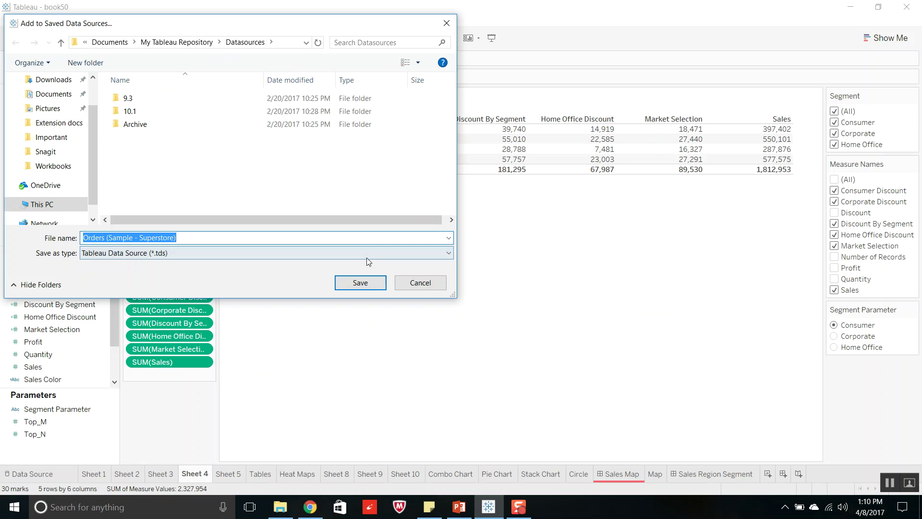
{"action": "left_click", "coordinate": [367, 284]}
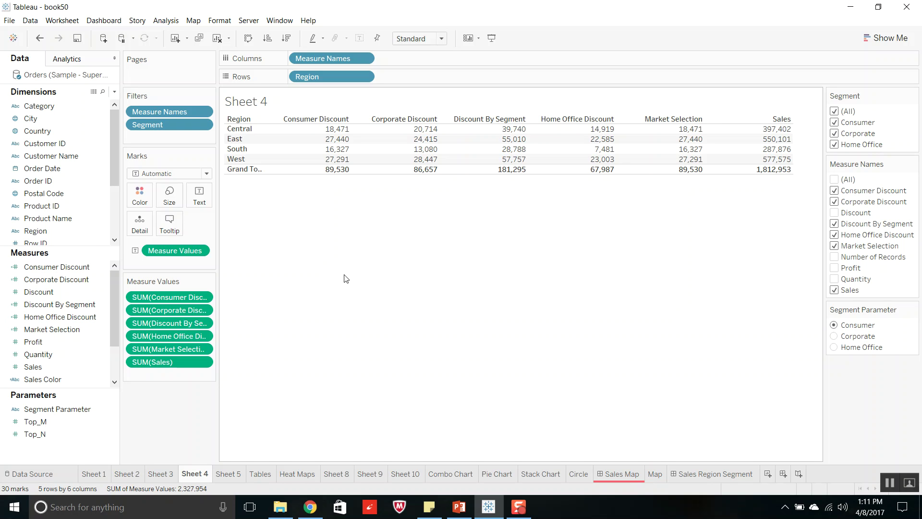
Save Orders (Sample - Superstore) again as a Tableau Packaged Data Source (*.tdsx).
{"action": "right_click", "coordinate": [76, 77]}
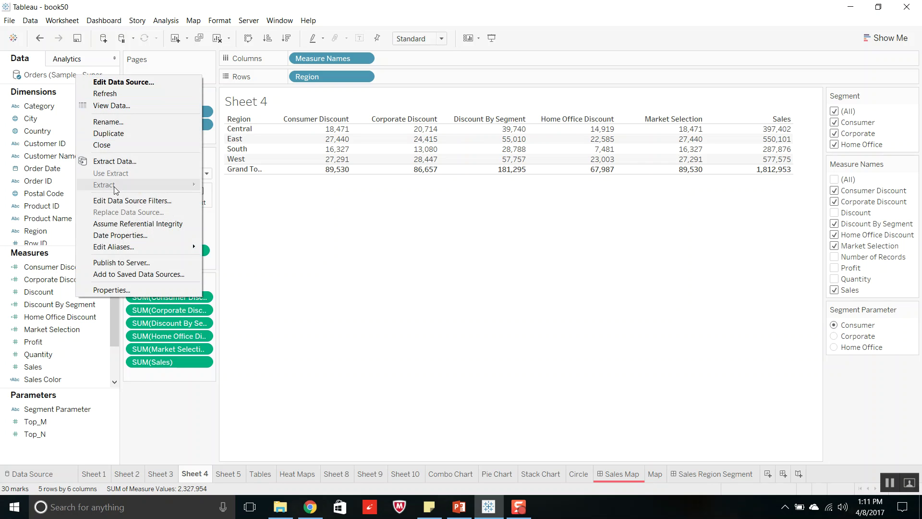
{"action": "left_click", "coordinate": [115, 274]}
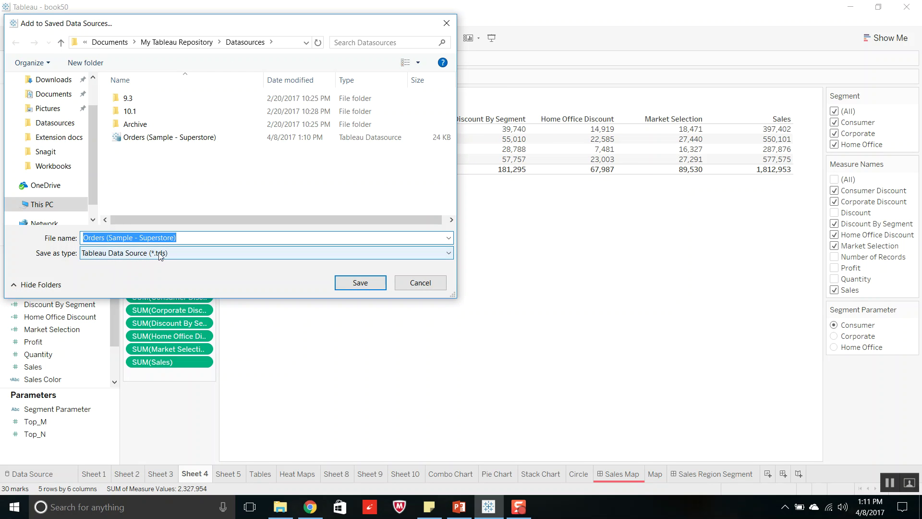
{"action": "left_click", "coordinate": [150, 255]}
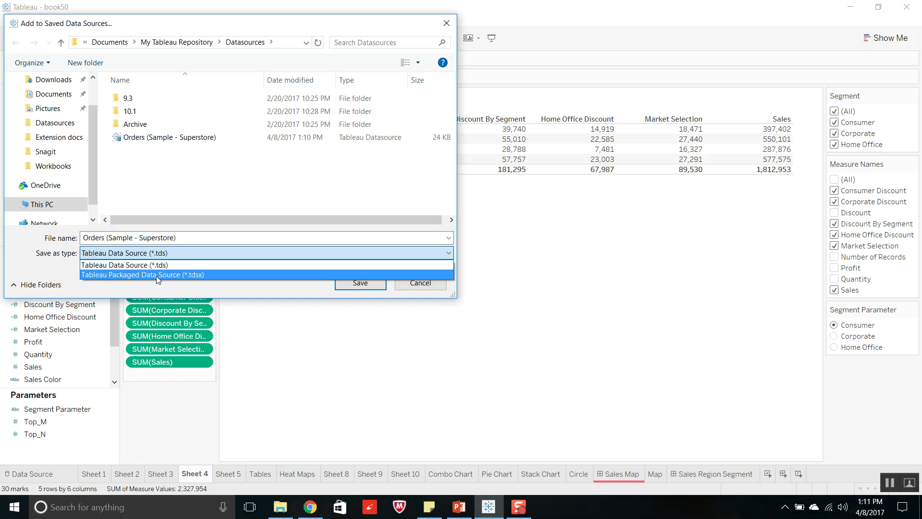
{"action": "left_click", "coordinate": [156, 274]}
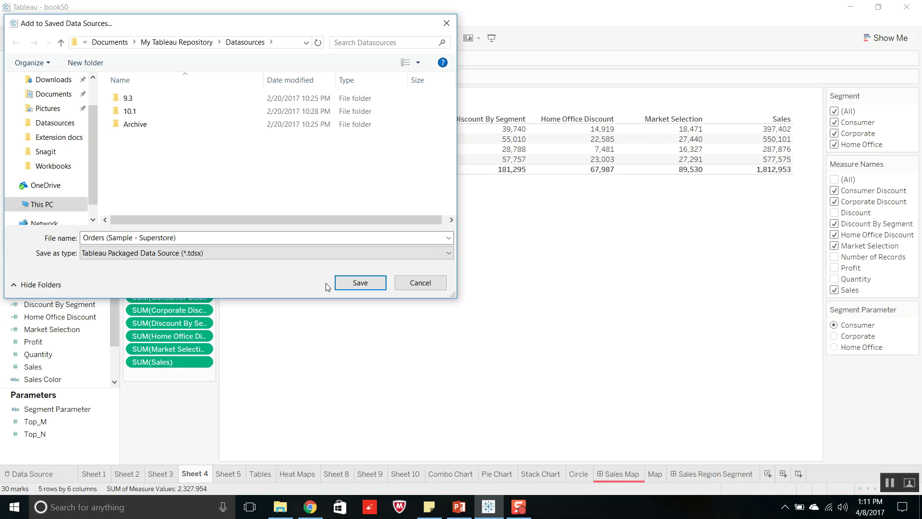
{"action": "left_click", "coordinate": [341, 284]}
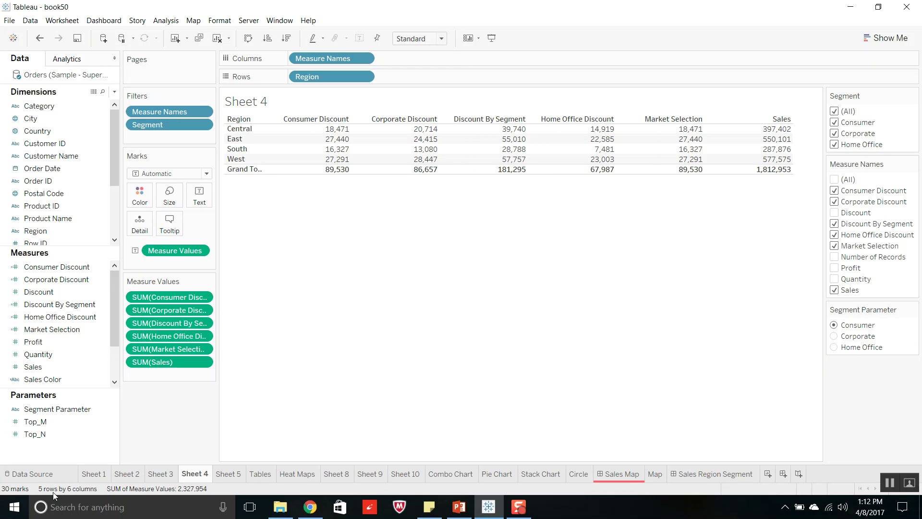
Go to the Data Source page for Orders (Sample - Superstore).
{"action": "left_click", "coordinate": [37, 474]}
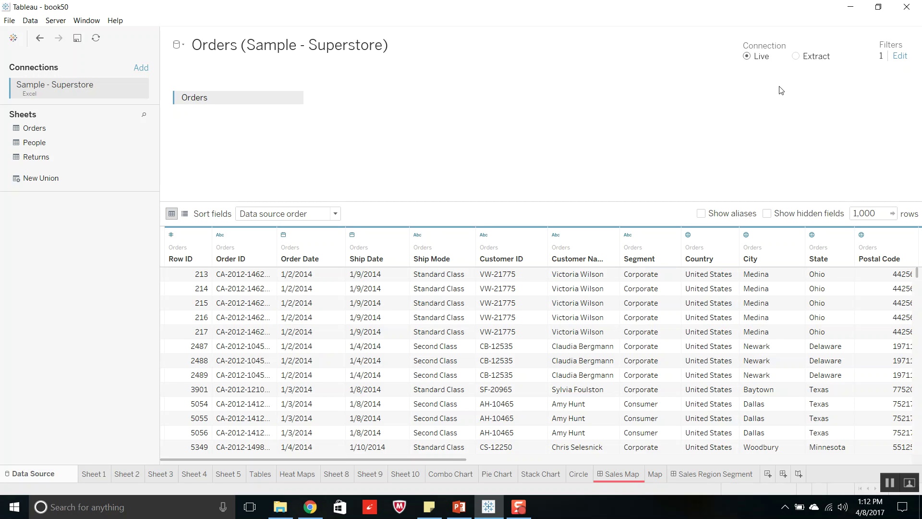
Set the Orders connection to Extract, review its settings, and build it via a new sheet.
{"action": "left_click", "coordinate": [796, 56]}
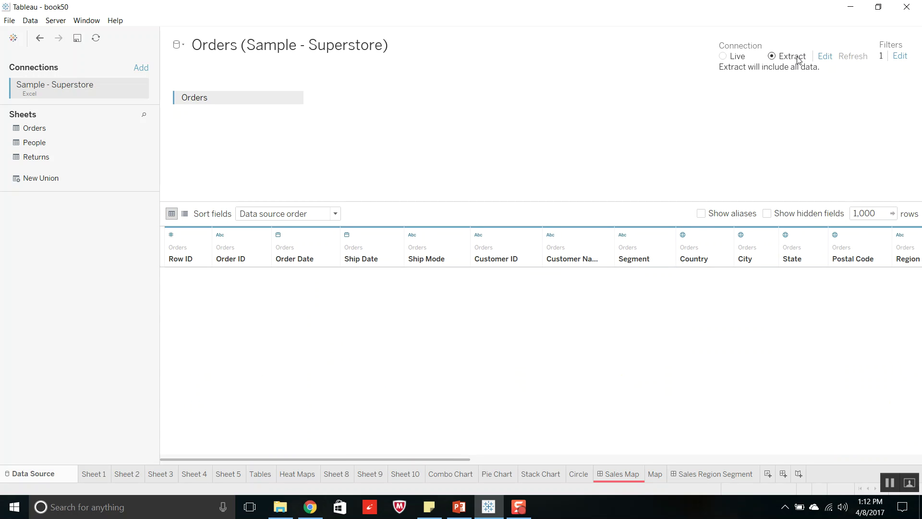
{"action": "left_click", "coordinate": [824, 57]}
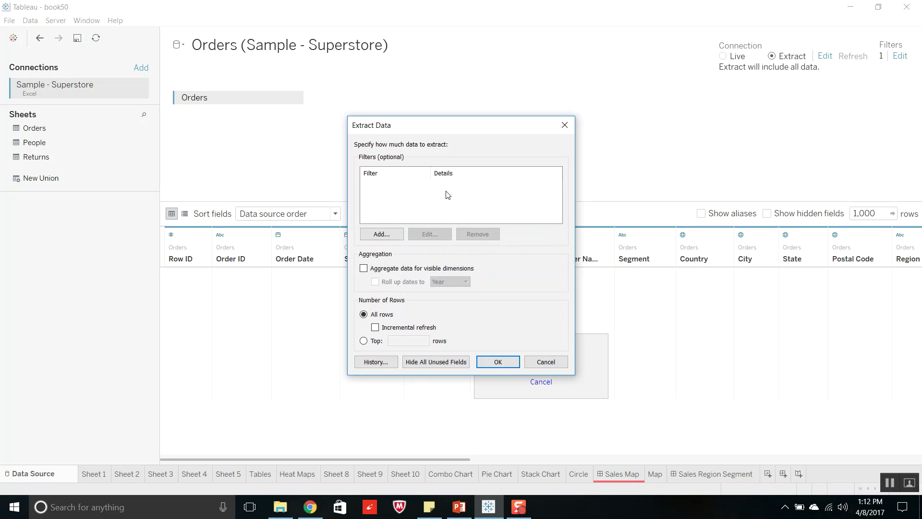
{"action": "left_click", "coordinate": [562, 127]}
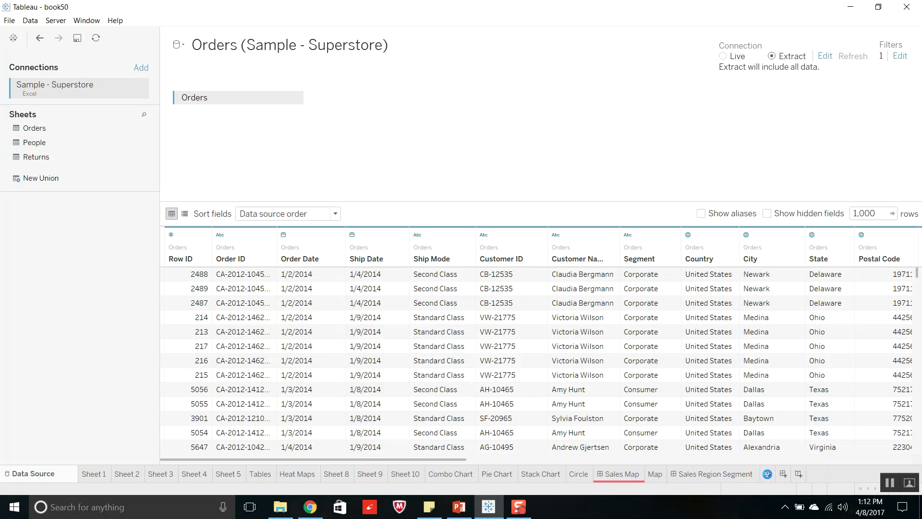
{"action": "left_click", "coordinate": [767, 474]}
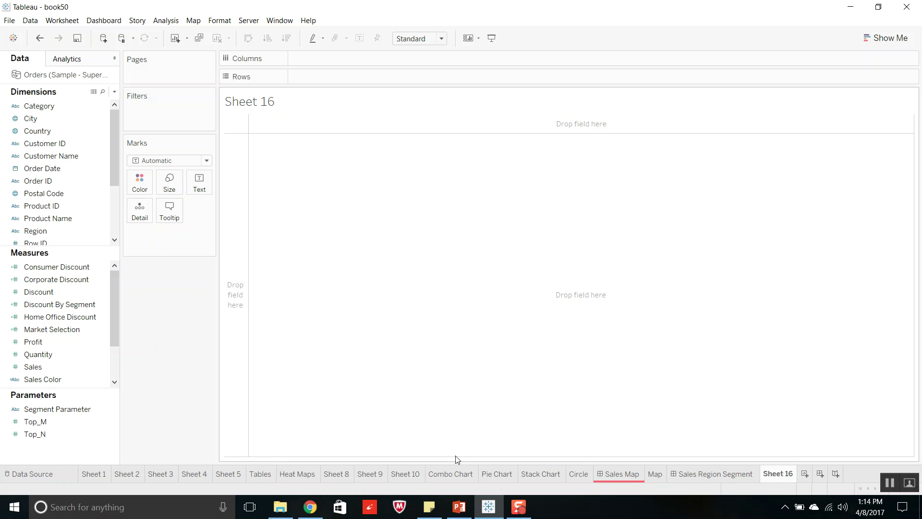
On the Pie Chart sheet, filter by Region with all four regions selected.
{"action": "left_click", "coordinate": [493, 474]}
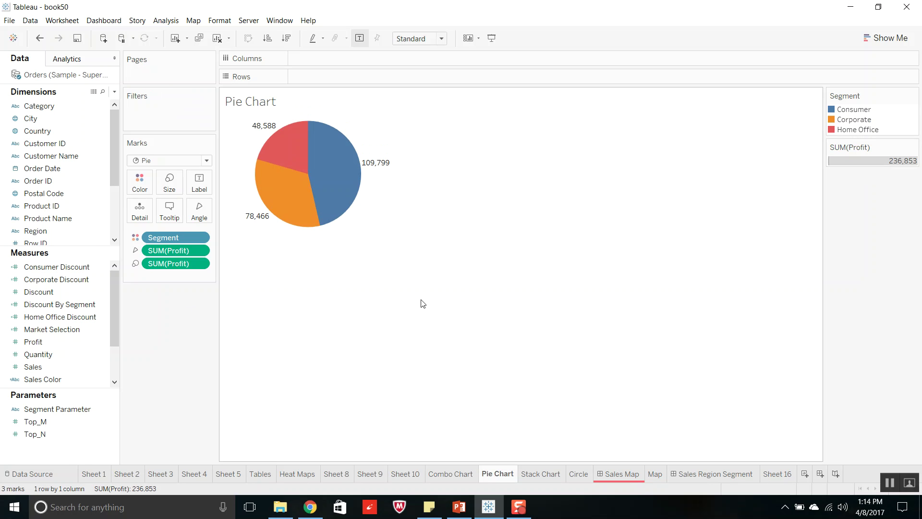
{"action": "left_click", "coordinate": [279, 20]}
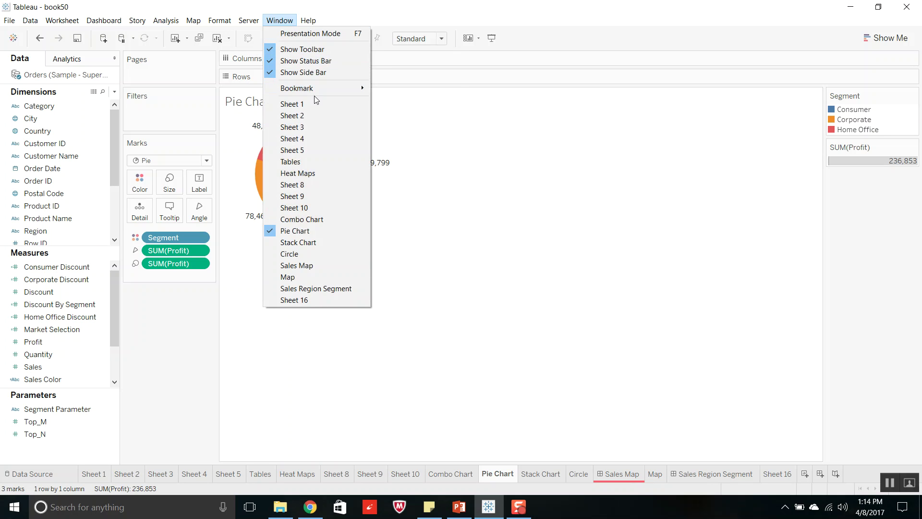
{"action": "left_click", "coordinate": [440, 193]}
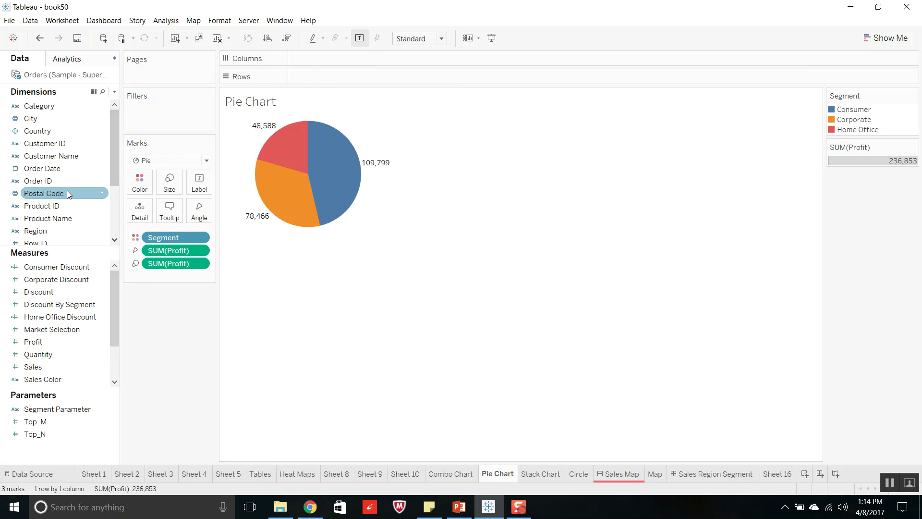
{"action": "mouse_move", "coordinate": [54, 231]}
{"action": "left_mouse_down"}
{"action": "mouse_move", "coordinate": [126, 120]}
{"action": "mouse_move", "coordinate": [164, 94]}
{"action": "mouse_move", "coordinate": [161, 112]}
{"action": "left_mouse_up"}
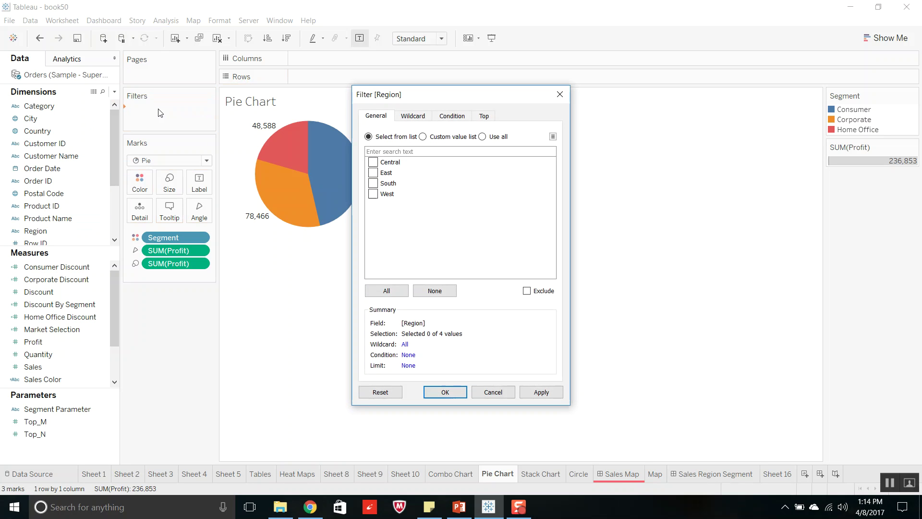
{"action": "left_click", "coordinate": [392, 292]}
{"action": "left_click", "coordinate": [444, 392]}
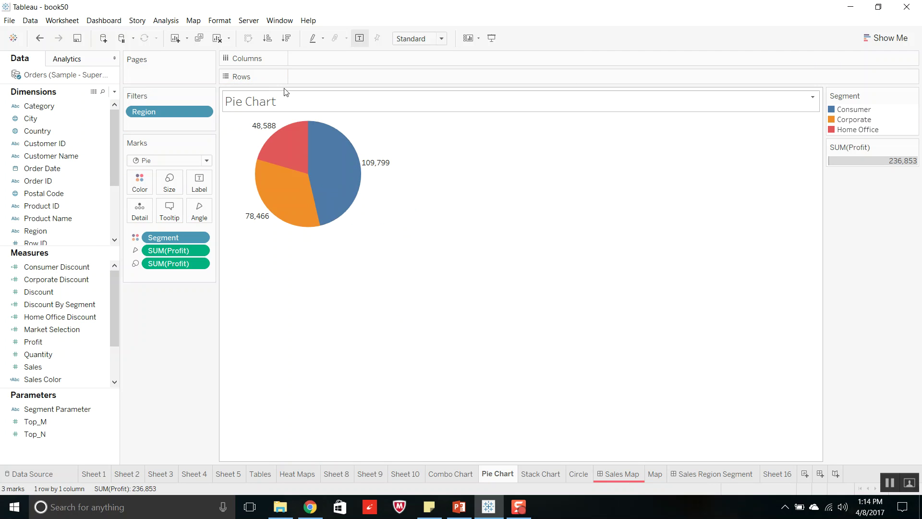
Create a Tableau bookmark of the Pie Chart sheet, saved as Pie Chart.tbm.
{"action": "left_click", "coordinate": [279, 21]}
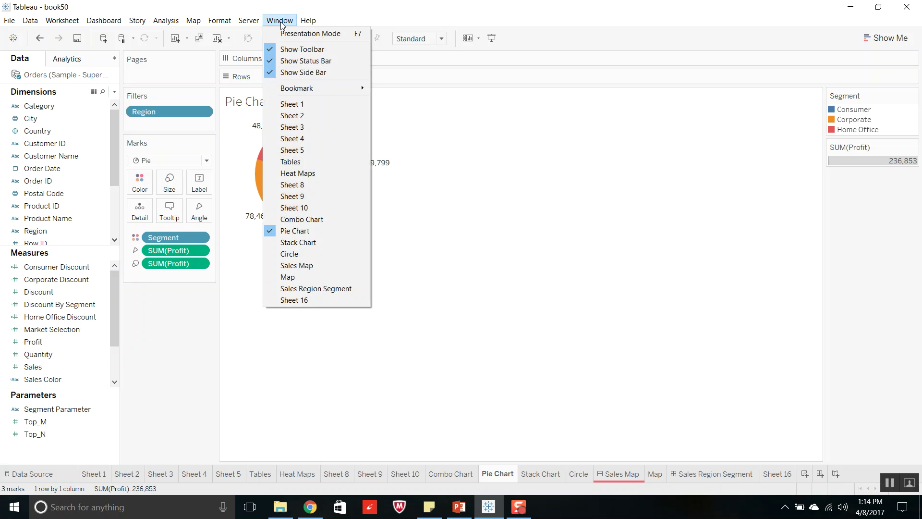
{"action": "mouse_move", "coordinate": [329, 89]}
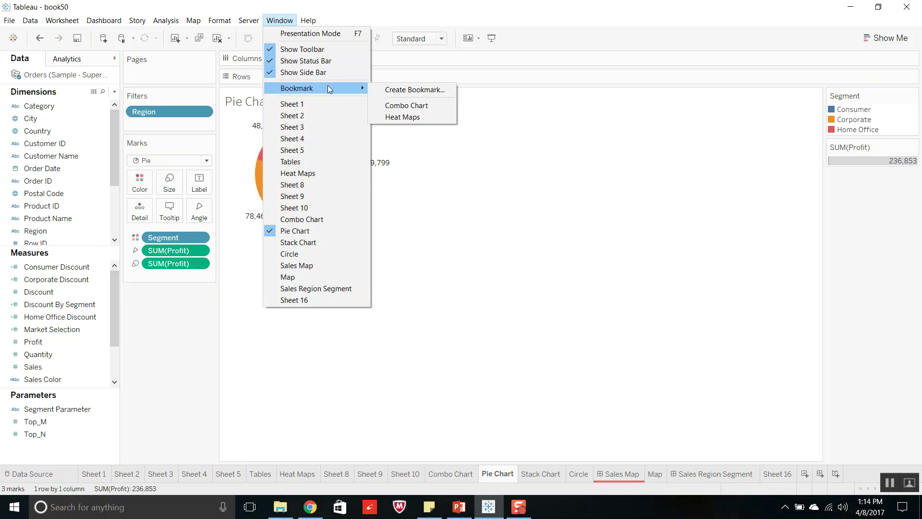
{"action": "left_click", "coordinate": [384, 96]}
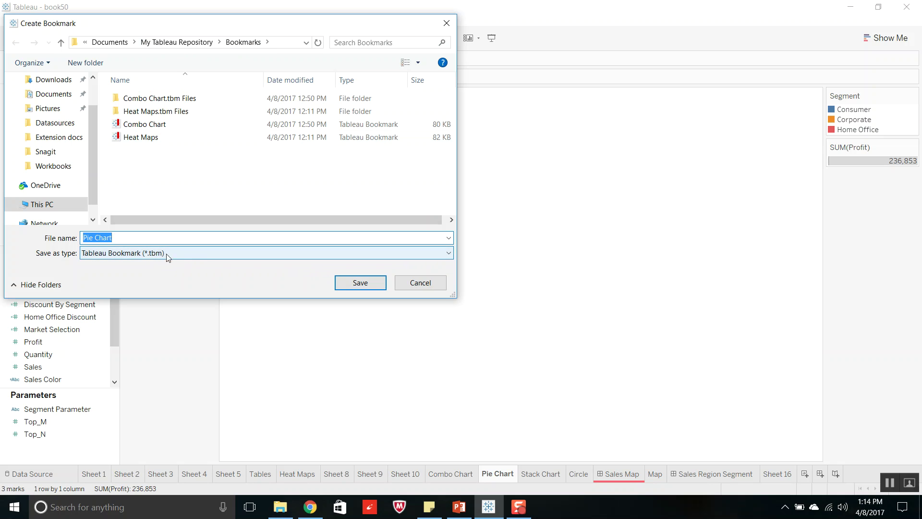
{"action": "left_click", "coordinate": [371, 283]}
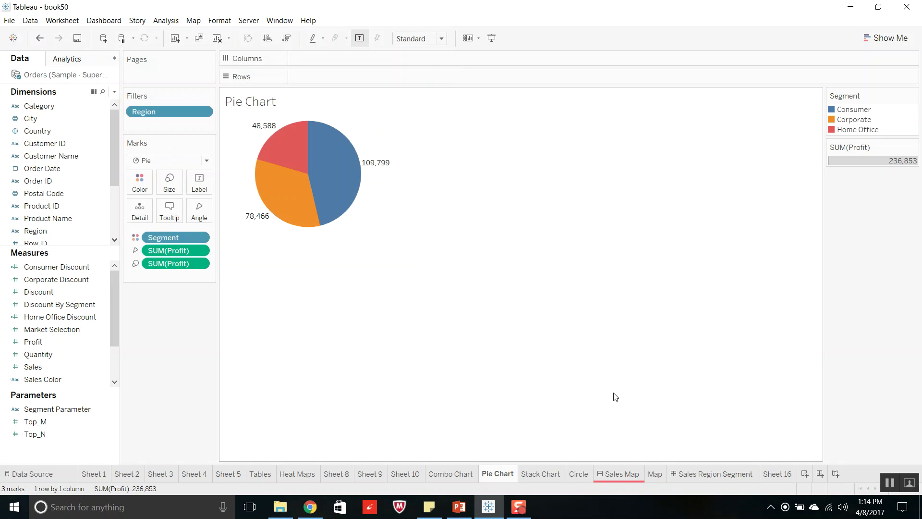
Add a blank worksheet and load the Pie Chart bookmark, producing the Pie Chart (2) sheet.
{"action": "left_click", "coordinate": [806, 474]}
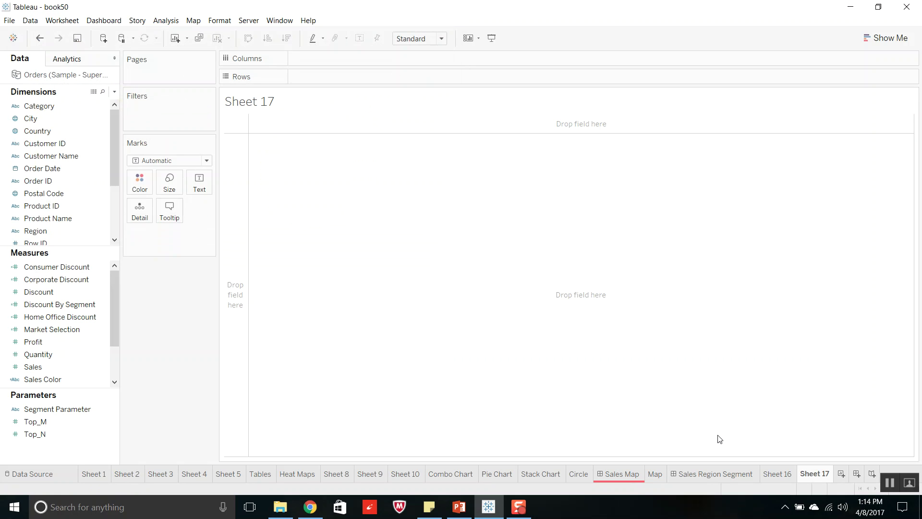
{"action": "left_click", "coordinate": [279, 20]}
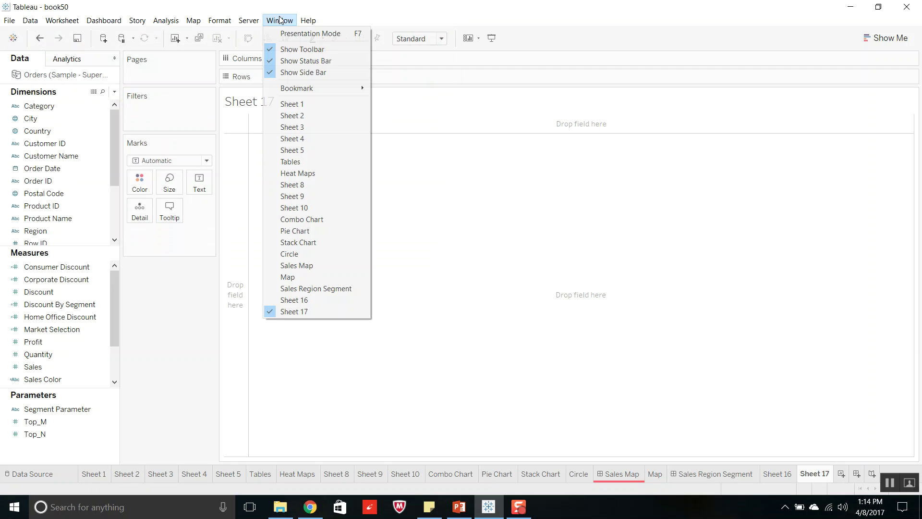
{"action": "mouse_move", "coordinate": [341, 89]}
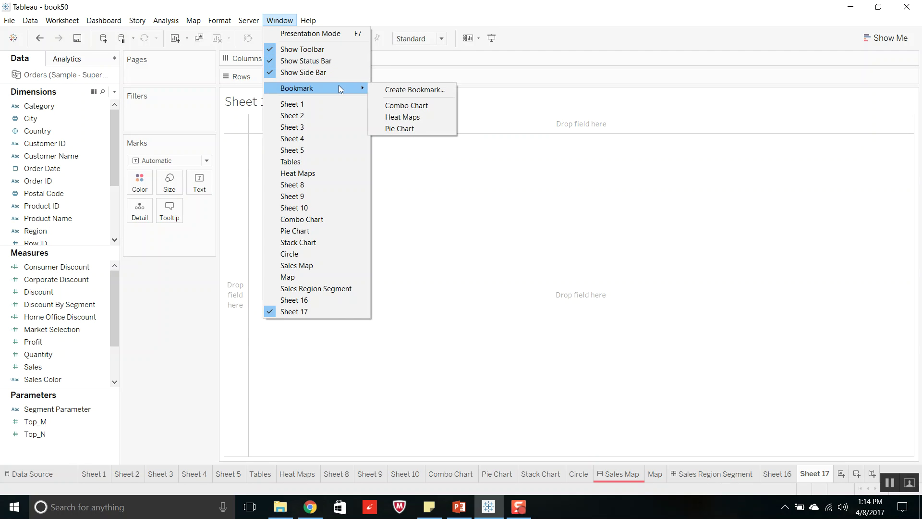
{"action": "left_click", "coordinate": [396, 128]}
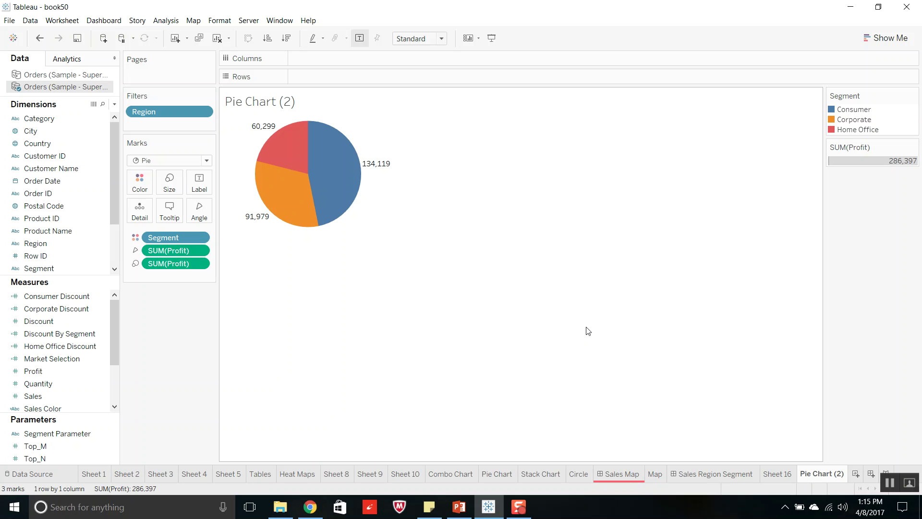
{"action": "left_click", "coordinate": [199, 24]}
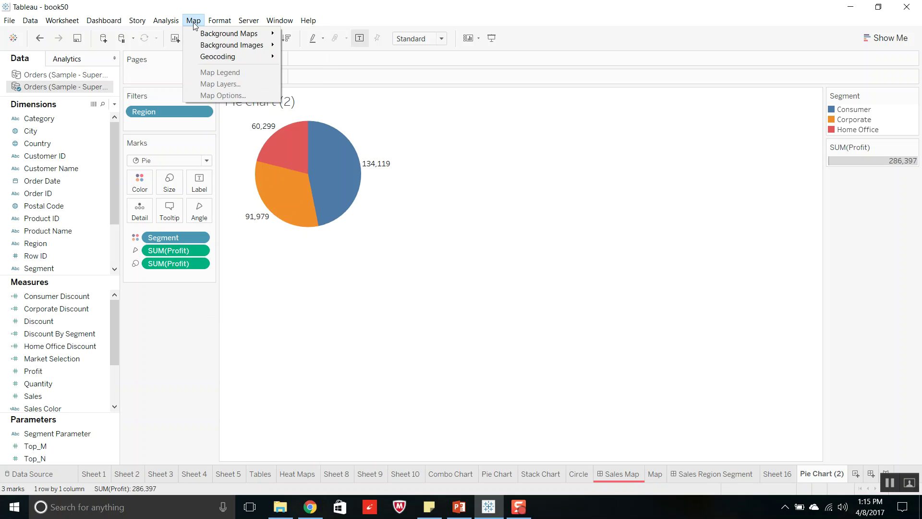
{"action": "mouse_move", "coordinate": [214, 34]}
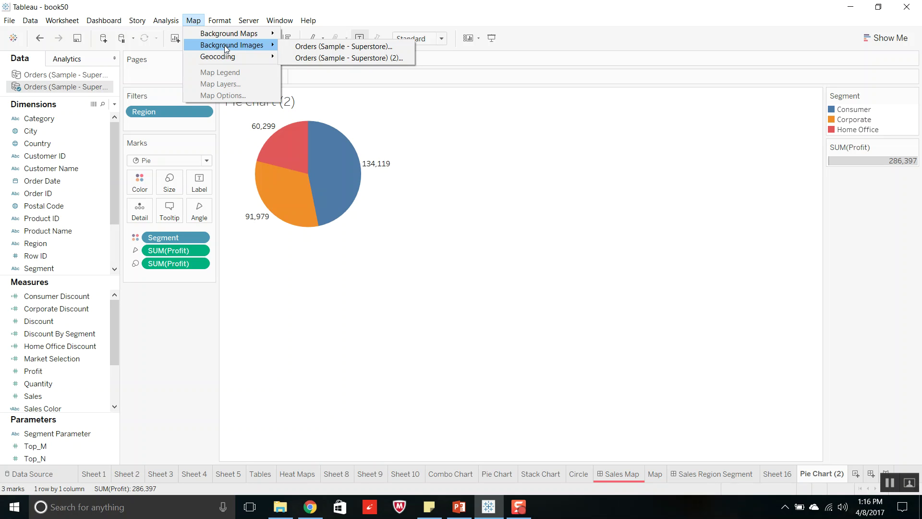
{"action": "left_click", "coordinate": [401, 252]}
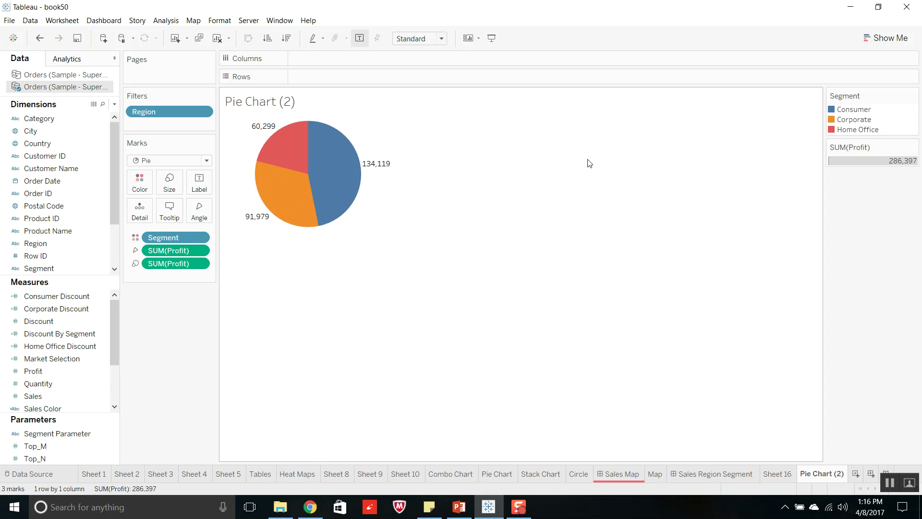
Minimize Tableau, browse to Documents > My Tableau Repository in File Explorer, then return to PowerPoint.
{"action": "left_click", "coordinate": [850, 6]}
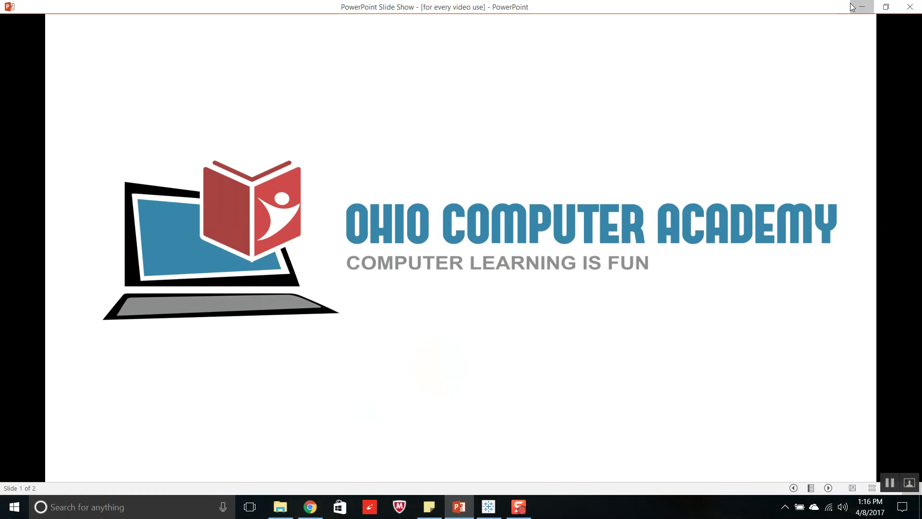
{"action": "left_click", "coordinate": [281, 506]}
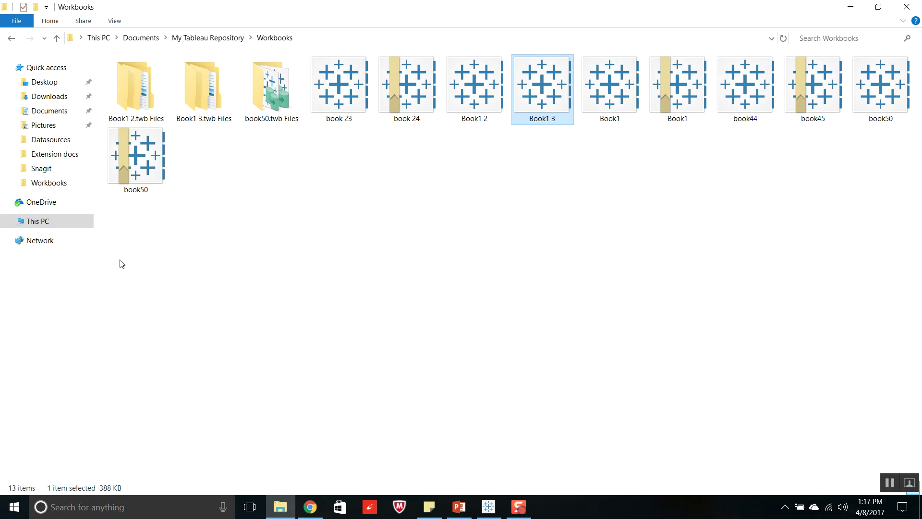
{"action": "left_click", "coordinate": [69, 115]}
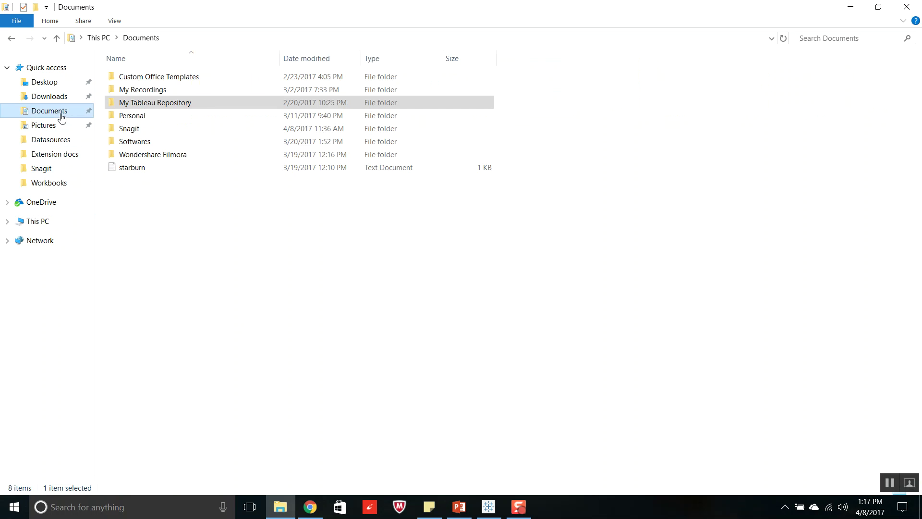
{"action": "double_click", "coordinate": [139, 105]}
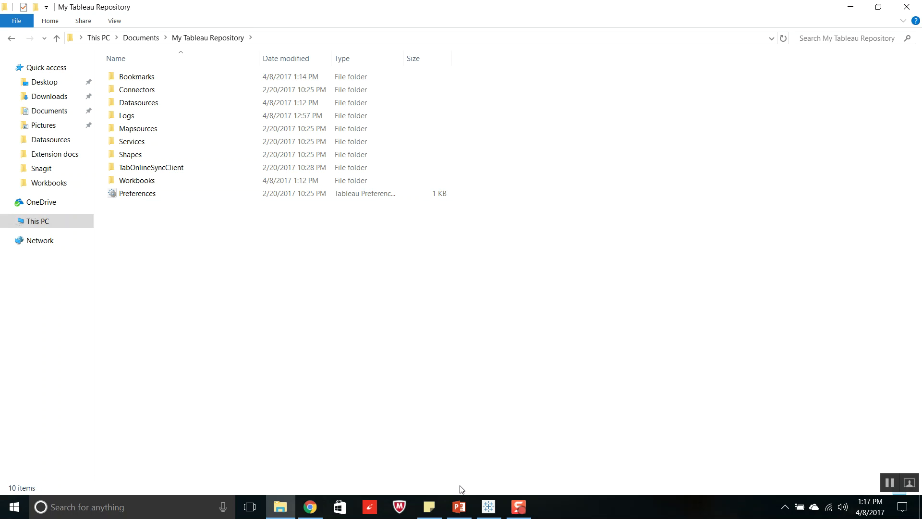
{"action": "left_click", "coordinate": [460, 506]}
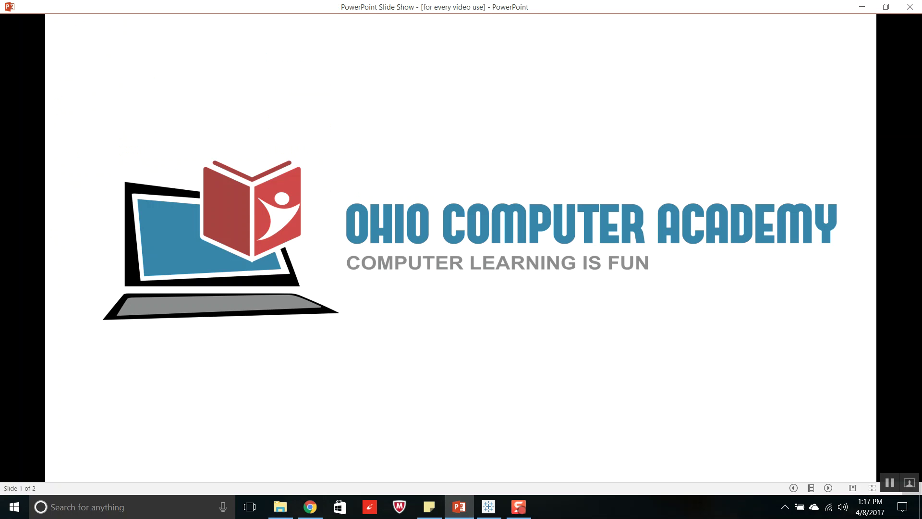
Advance the slide show to slide 2 with the Right arrow key.
{"action": "key", "text": "Right"}
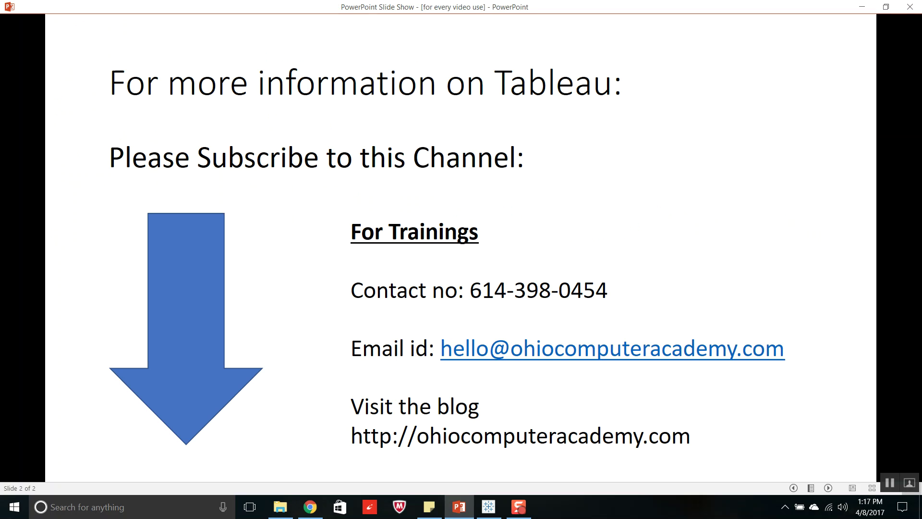